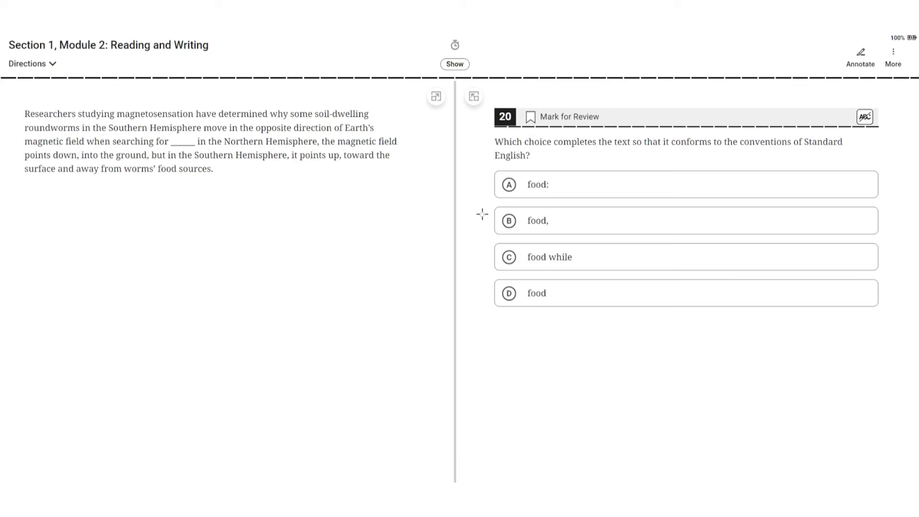
Draw red X marks beside choices B, C ('food while') and D ('food'), leaving A ('food:') unmarked.
{"action": "mouse_move", "coordinate": [490, 211]}
{"action": "left_mouse_down"}
{"action": "mouse_move", "coordinate": [474, 234]}
{"action": "mouse_move", "coordinate": [488, 231]}
{"action": "left_mouse_up"}
{"action": "mouse_move", "coordinate": [488, 246]}
{"action": "left_mouse_down"}
{"action": "mouse_move", "coordinate": [468, 269]}
{"action": "mouse_move", "coordinate": [487, 267]}
{"action": "left_mouse_up"}
{"action": "mouse_move", "coordinate": [490, 285]}
{"action": "left_mouse_down"}
{"action": "mouse_move", "coordinate": [474, 308]}
{"action": "mouse_move", "coordinate": [488, 305]}
{"action": "left_mouse_up"}
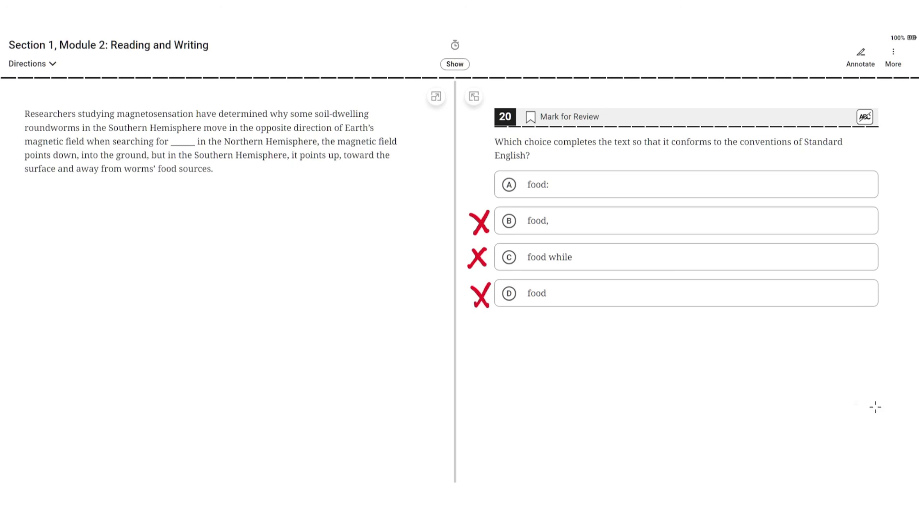